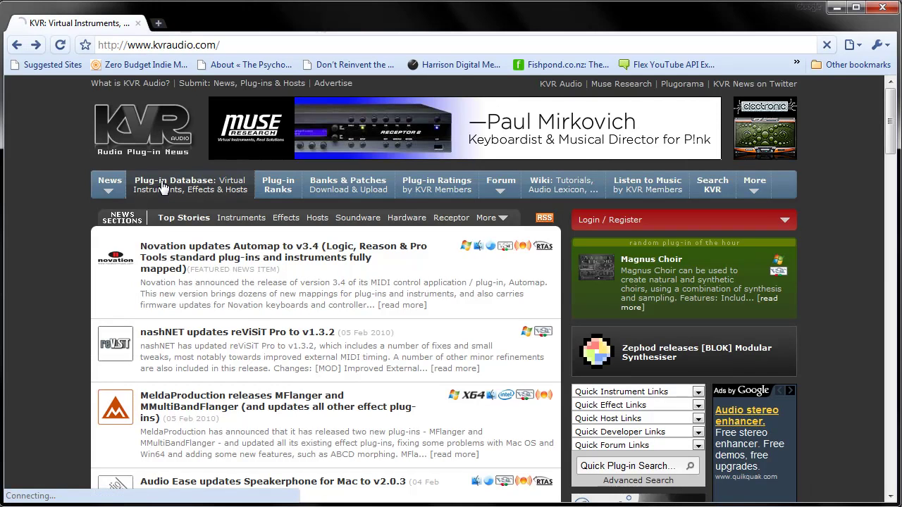
# Open the KVR plug-in database search and untick Effects, Hosts, Development Tools and Hardware.
pyautogui.click(162, 184)
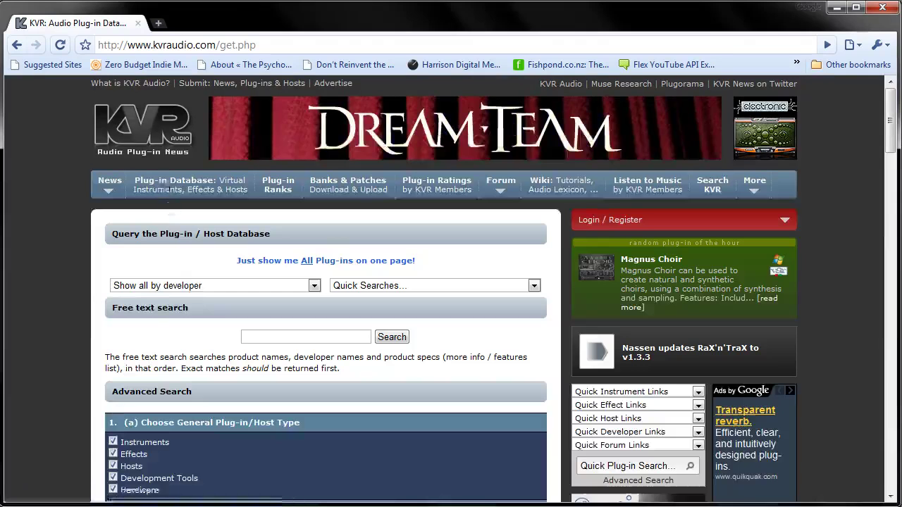
pyautogui.click(112, 454)
pyautogui.click(113, 465)
pyautogui.click(112, 477)
pyautogui.click(113, 490)
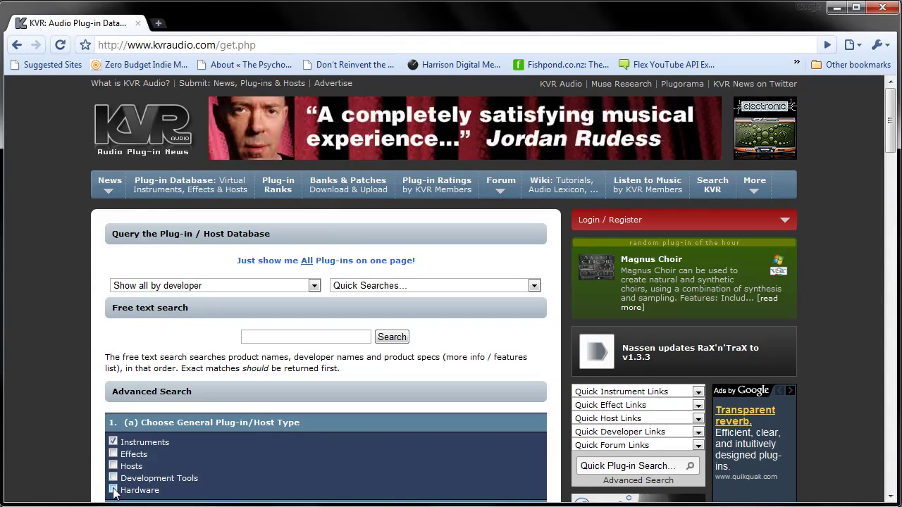
# Clear Linux and another operating-system option under OS.
pyautogui.scroll(-5, 113, 493)
pyautogui.scroll(-5, 112, 493)
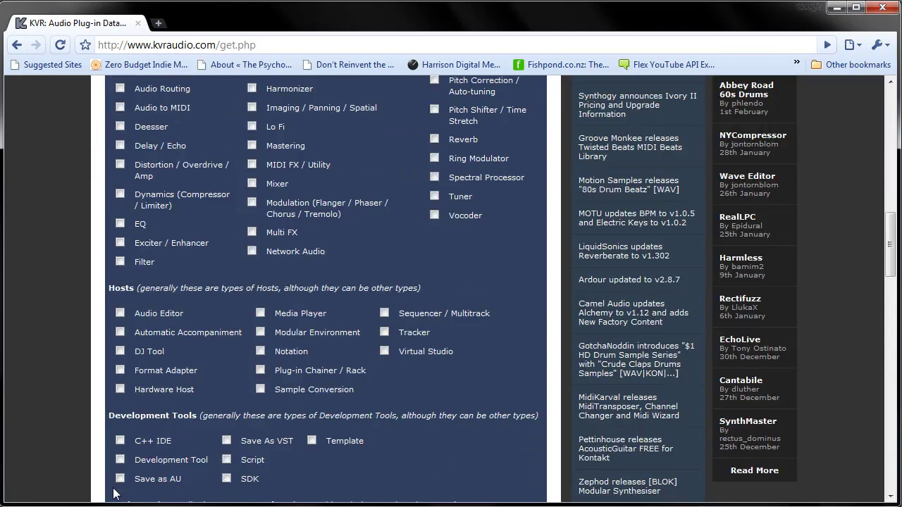
pyautogui.scroll(-5, 112, 494)
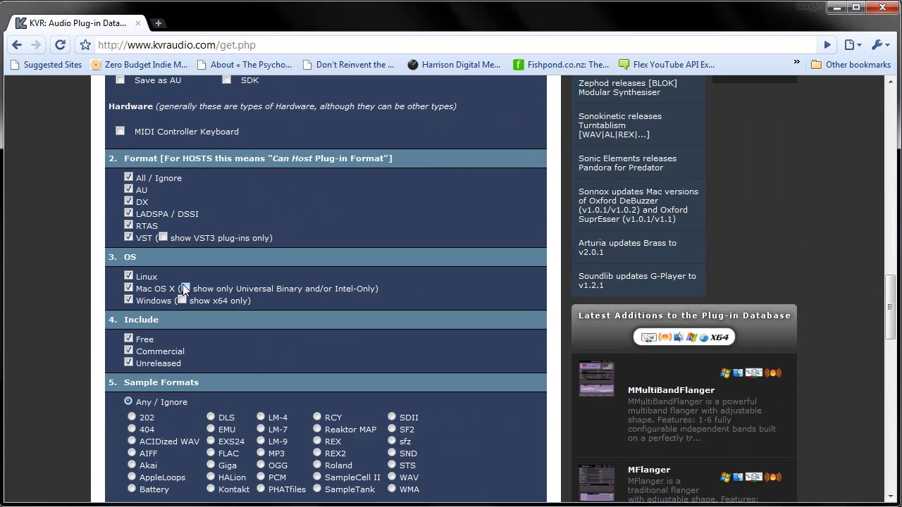
pyautogui.click(128, 276)
pyautogui.click(129, 300)
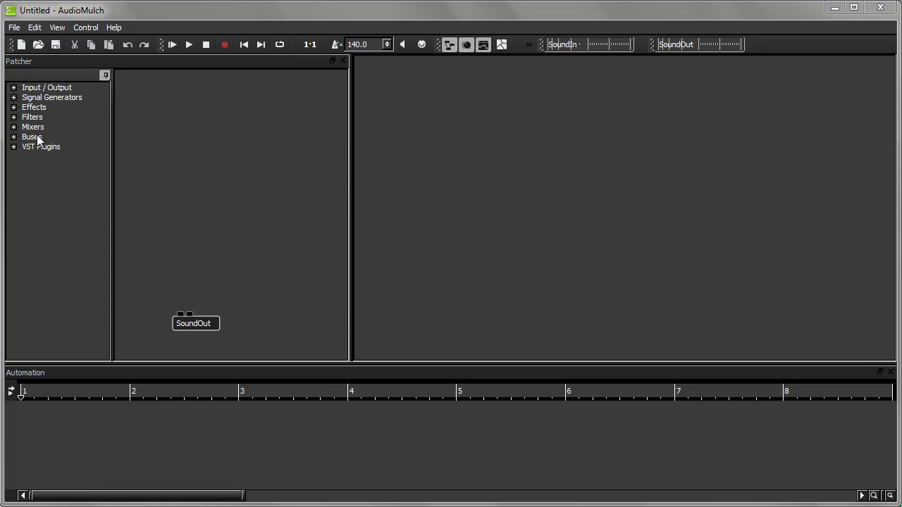
# Expand VST Plugins in the Patcher tree so 4Front_Rhode appears.
pyautogui.click(14, 148)
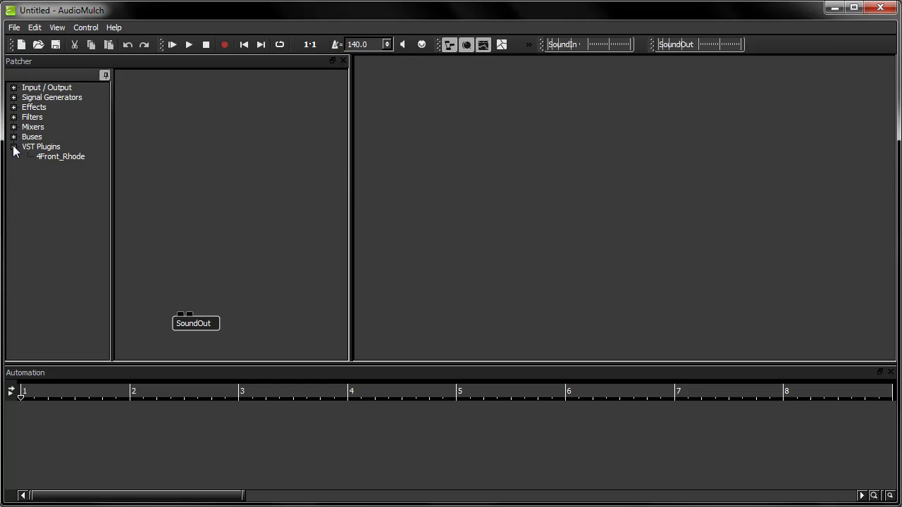
pyautogui.click(38, 27)
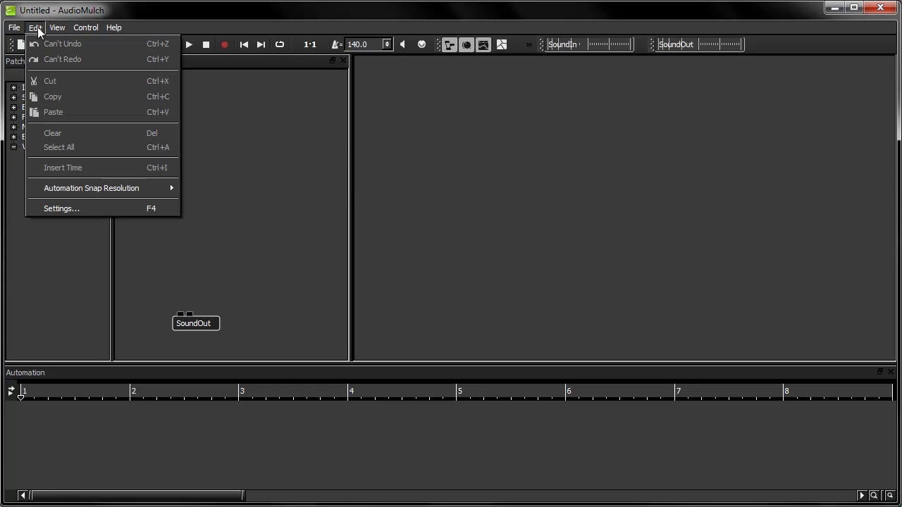
pyautogui.click(62, 209)
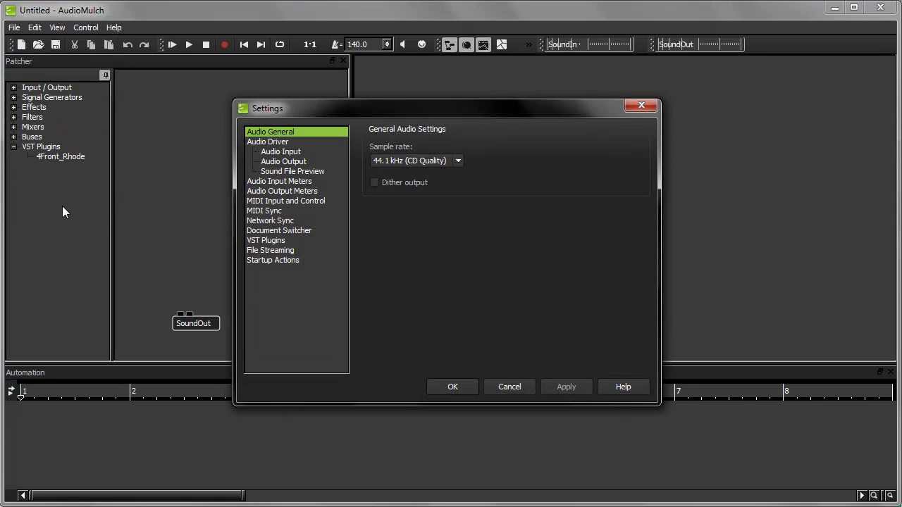
pyautogui.click(257, 242)
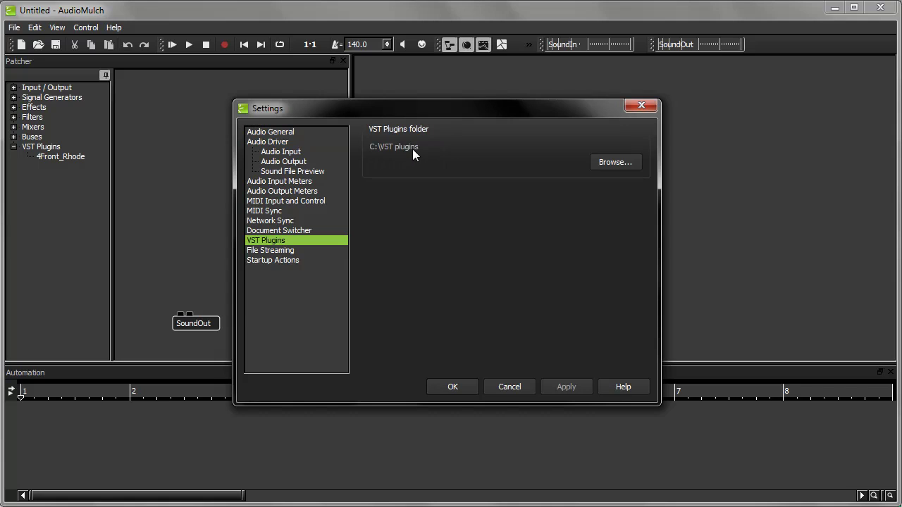
pyautogui.click(504, 387)
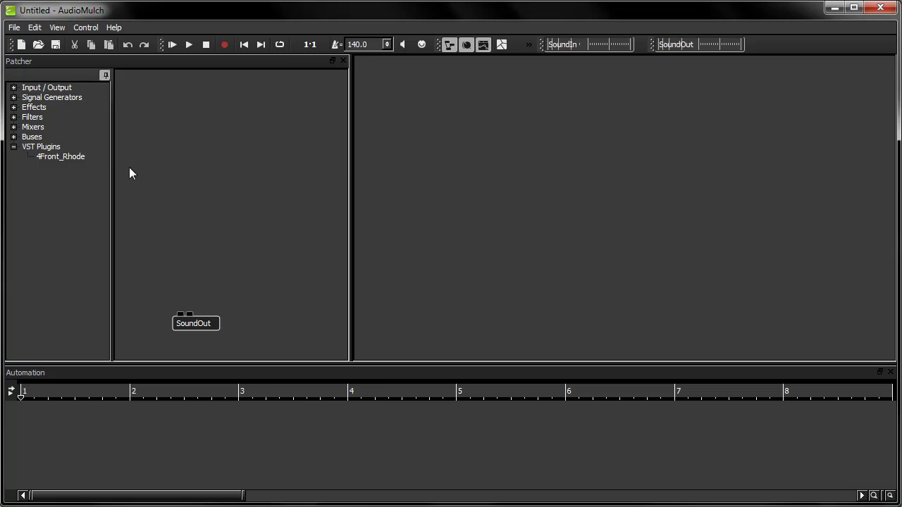
# Place a 4Front_Rhode_1 instrument above SoundOut and connect both its outputs to SoundOut.
pyautogui.click(61, 155)
pyautogui.moveTo(61, 156); pyautogui.dragTo(191, 207)
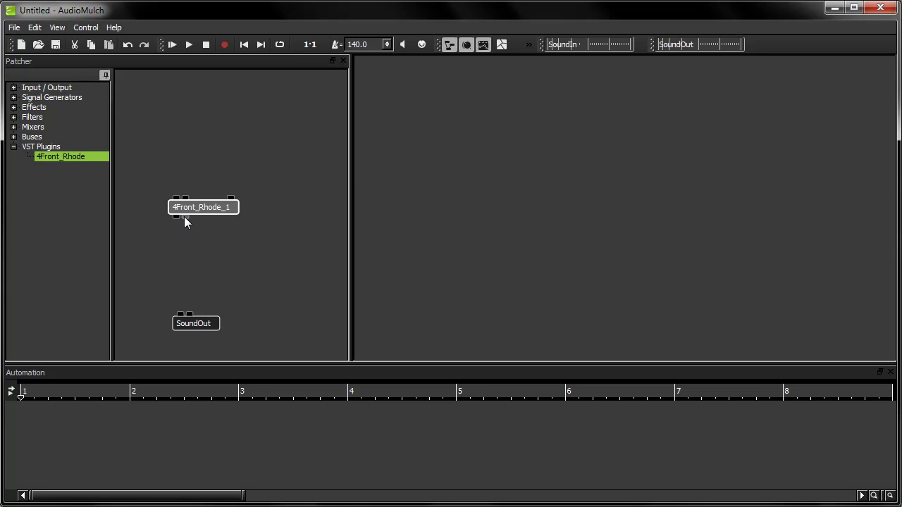
pyautogui.moveTo(175, 217); pyautogui.dragTo(177, 314)
pyautogui.moveTo(186, 216); pyautogui.dragTo(189, 315)
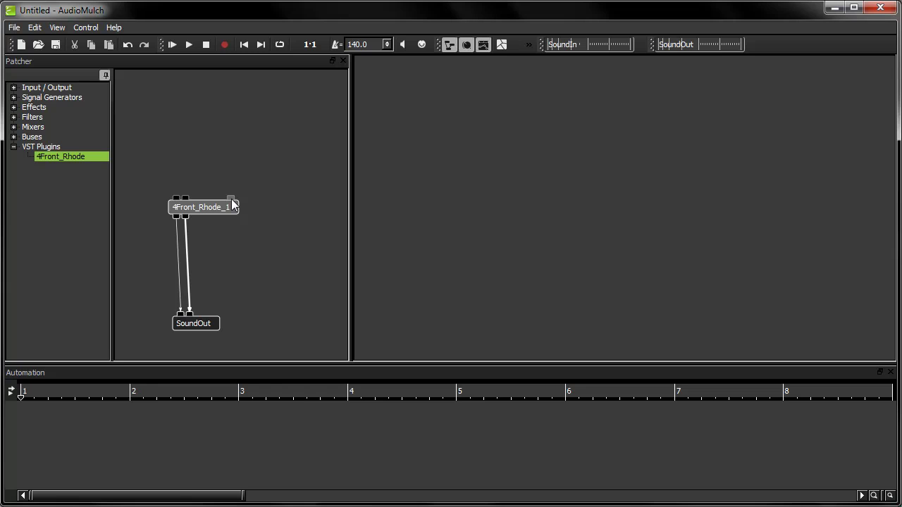
# Enable MIDI and place a MidiIn1 module from MIDI Inputs above 4Front_Rhode_1.
pyautogui.click(424, 48)
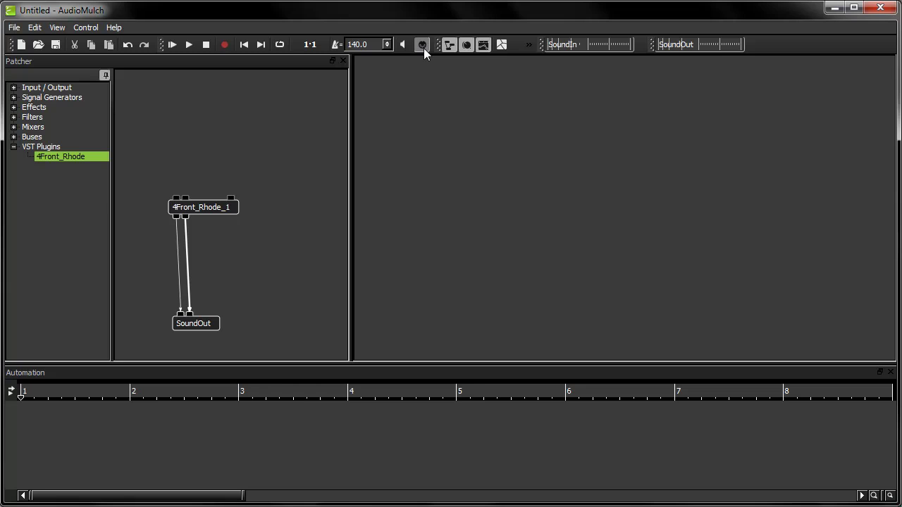
pyautogui.click(13, 88)
pyautogui.click(27, 137)
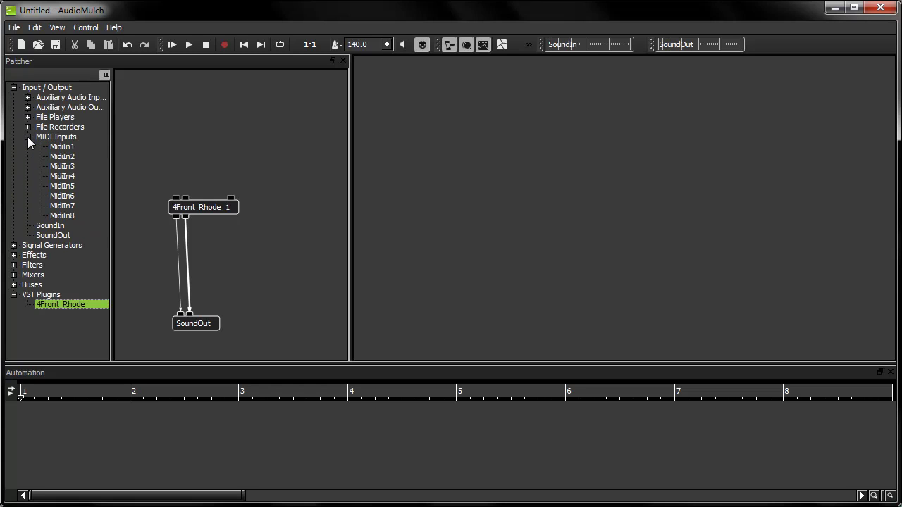
pyautogui.moveTo(56, 150); pyautogui.dragTo(115, 146)
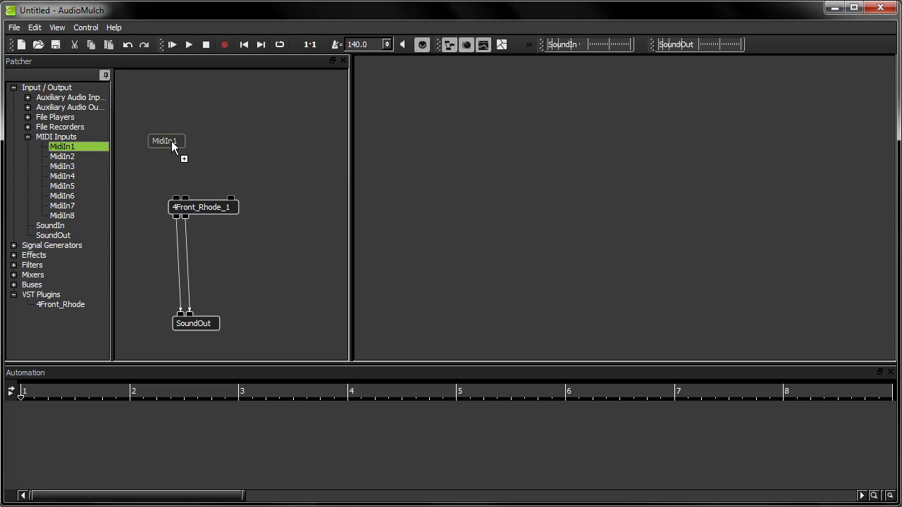
pyautogui.moveTo(202, 140); pyautogui.dragTo(211, 141)
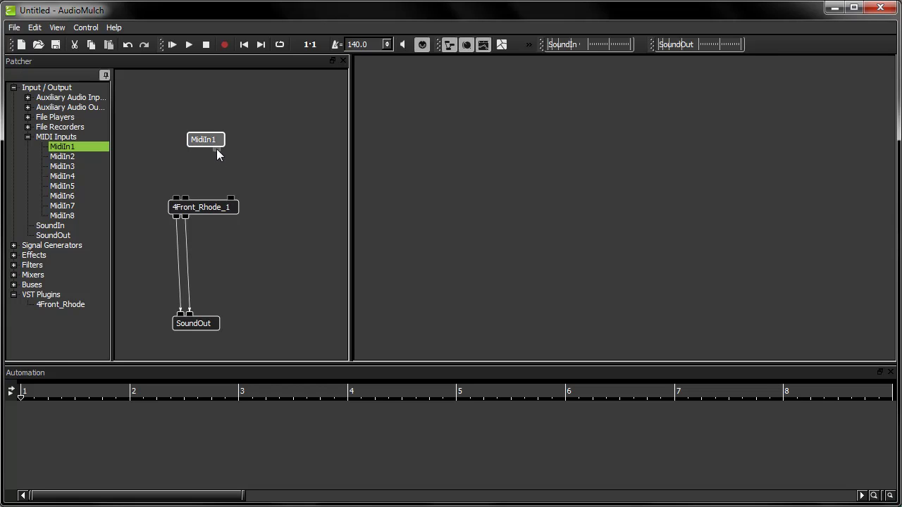
# Wire MidiIn1 into 4Front_Rhode_1's MIDI input and enable audio processing.
pyautogui.click(216, 148)
pyautogui.click(231, 199)
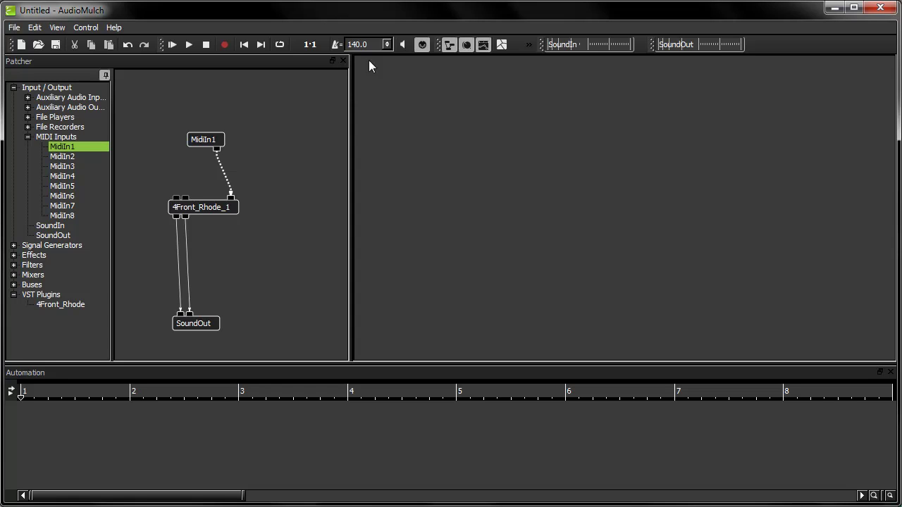
pyautogui.click(405, 45)
pyautogui.click(56, 28)
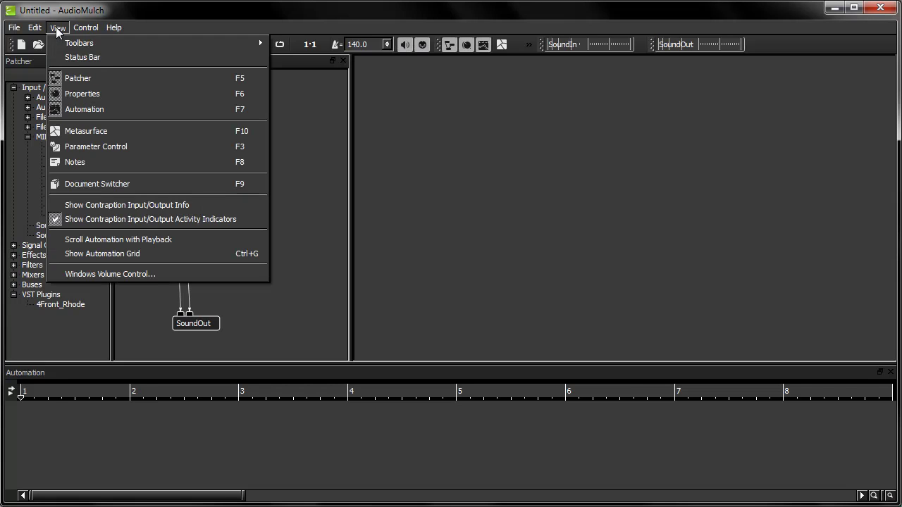
pyautogui.click(107, 146)
pyautogui.click(158, 113)
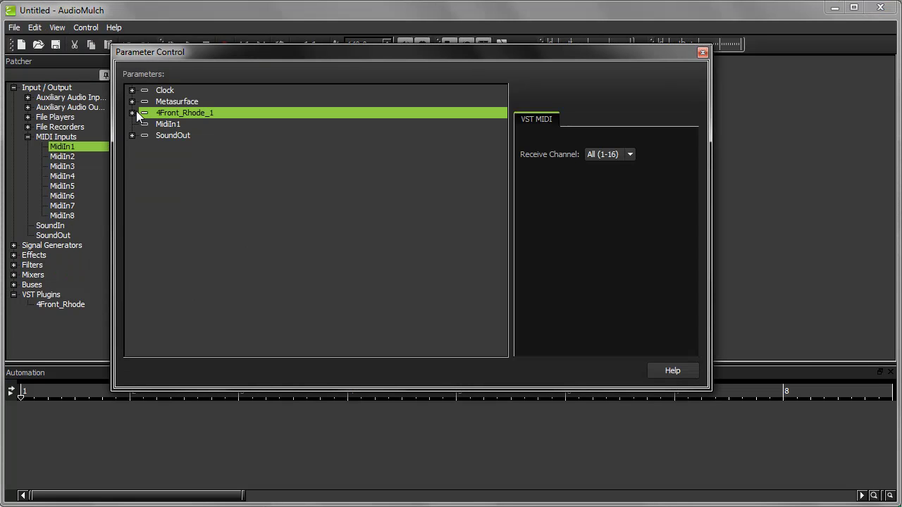
pyautogui.click(132, 113)
pyautogui.click(180, 160)
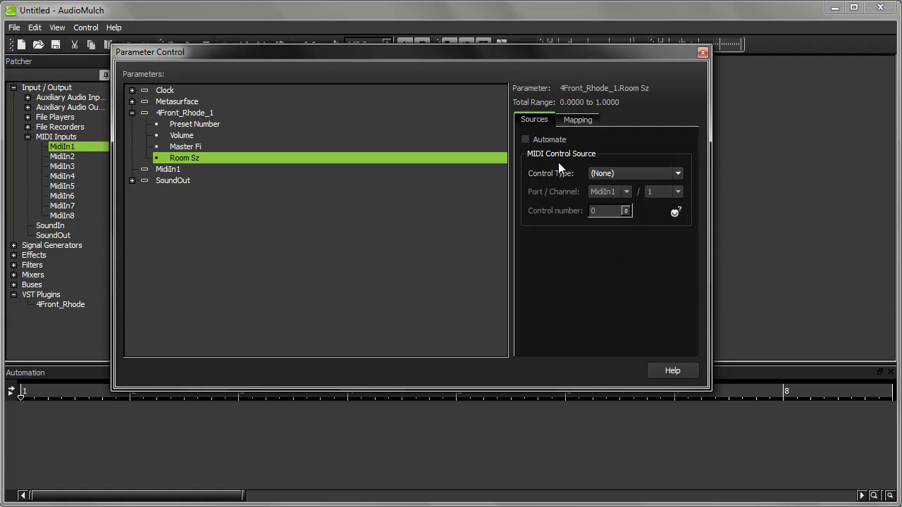
pyautogui.click(659, 371)
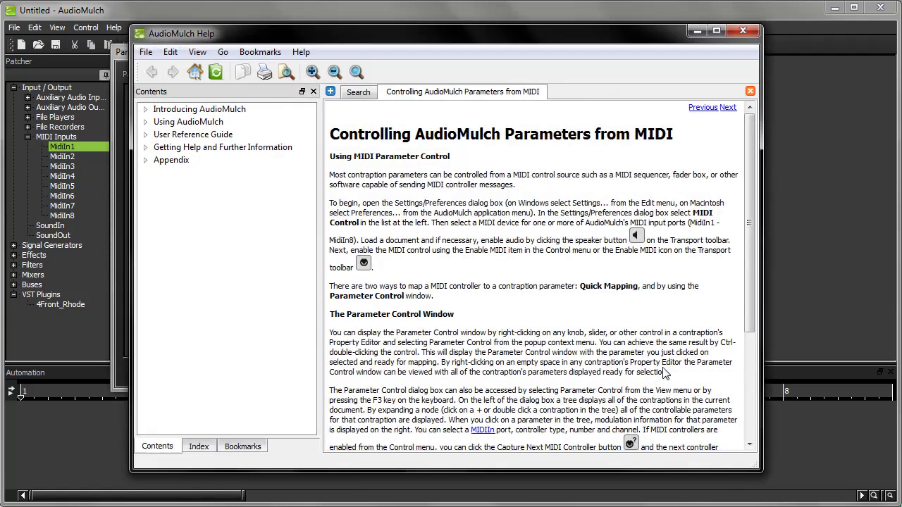
pyautogui.click(743, 28)
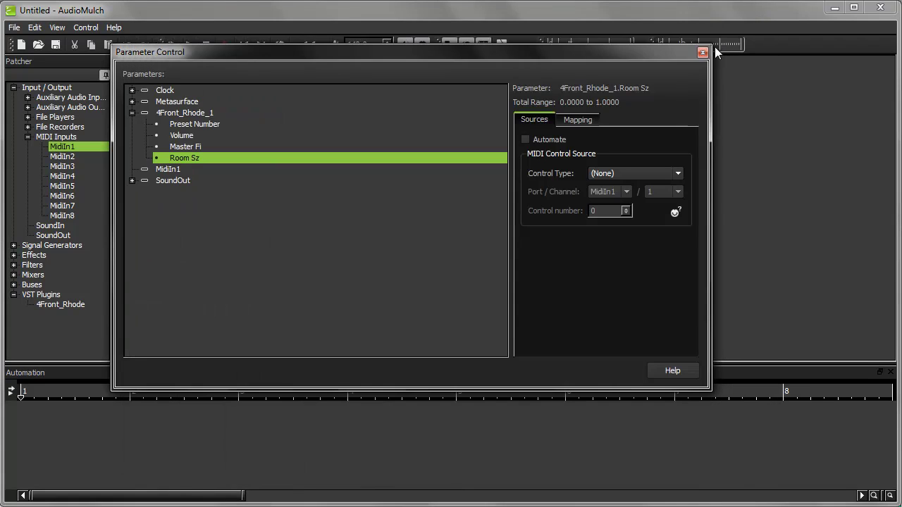
pyautogui.click(705, 49)
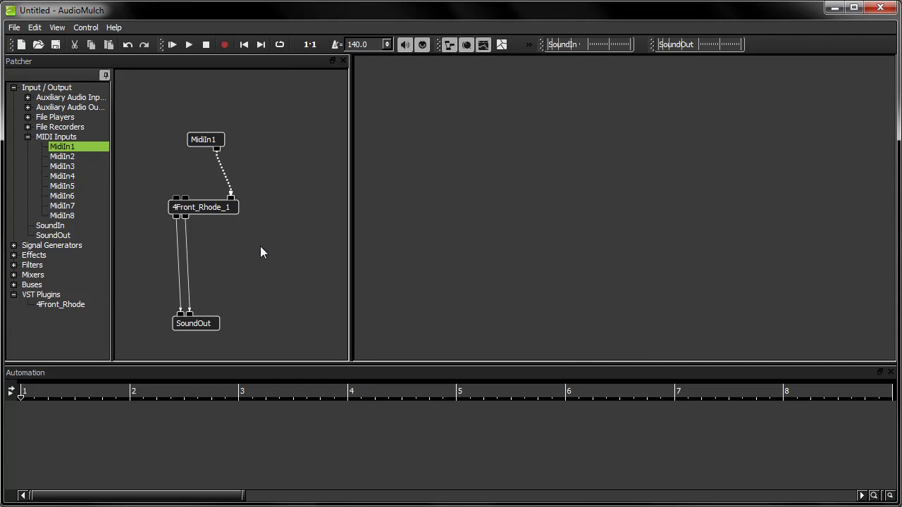
# Drop SDelay from Effects onto the cables between 4Front_Rhode_1 and SoundOut.
pyautogui.click(13, 255)
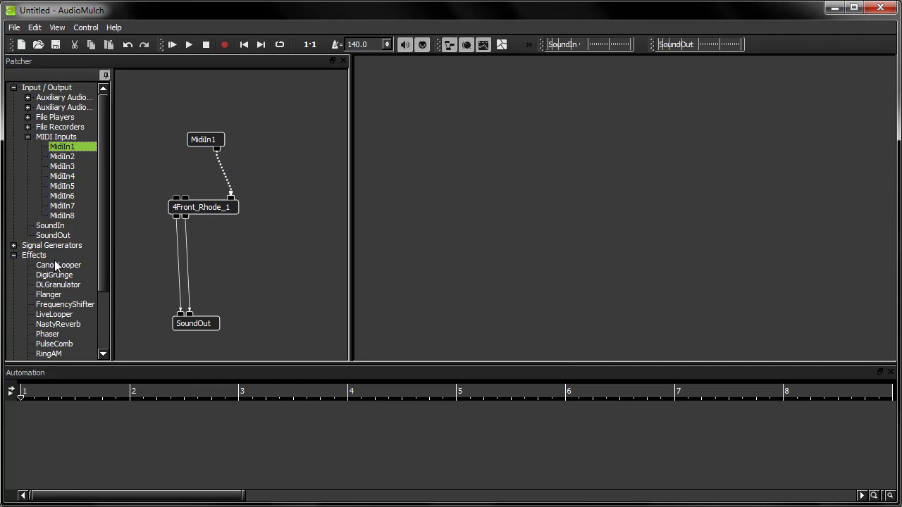
pyautogui.moveTo(103, 258); pyautogui.dragTo(173, 224)
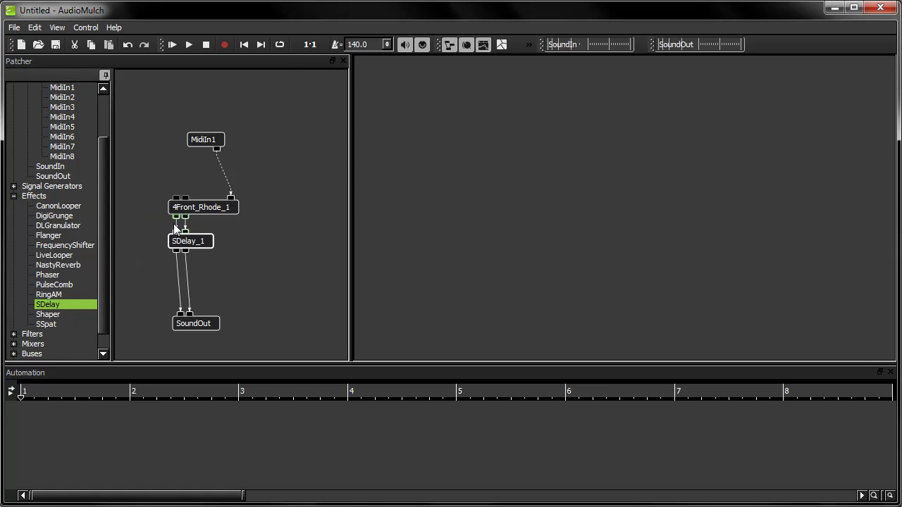